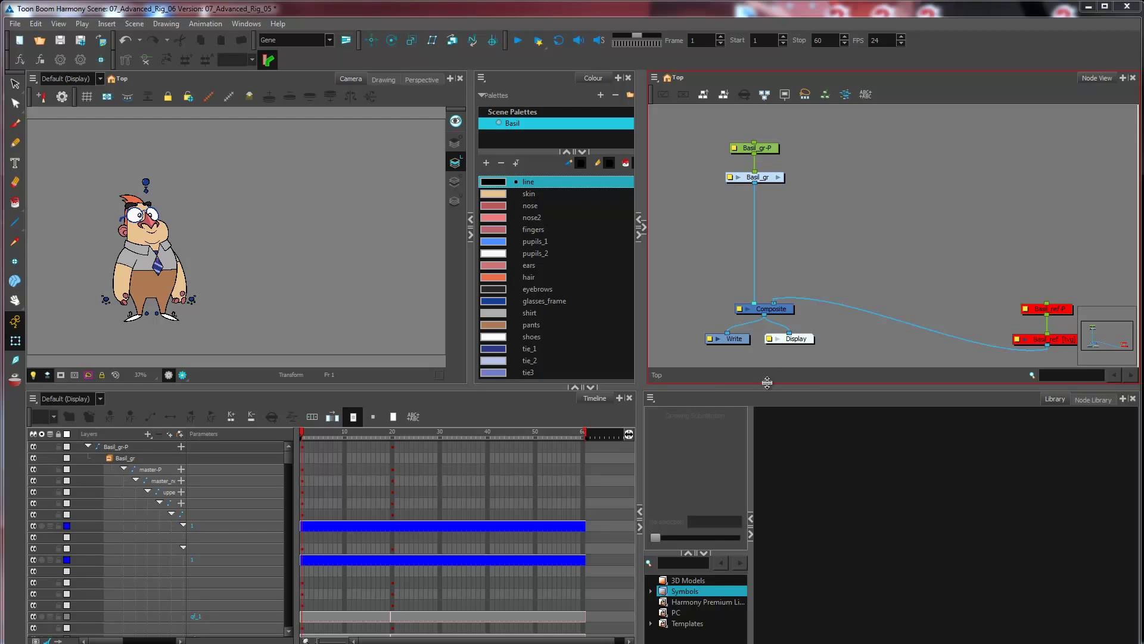
# - Widen the library's folder tree and open the Templates folder to show CH_Ramsey_gr.tpl and Systems
pyautogui.click(723, 553)
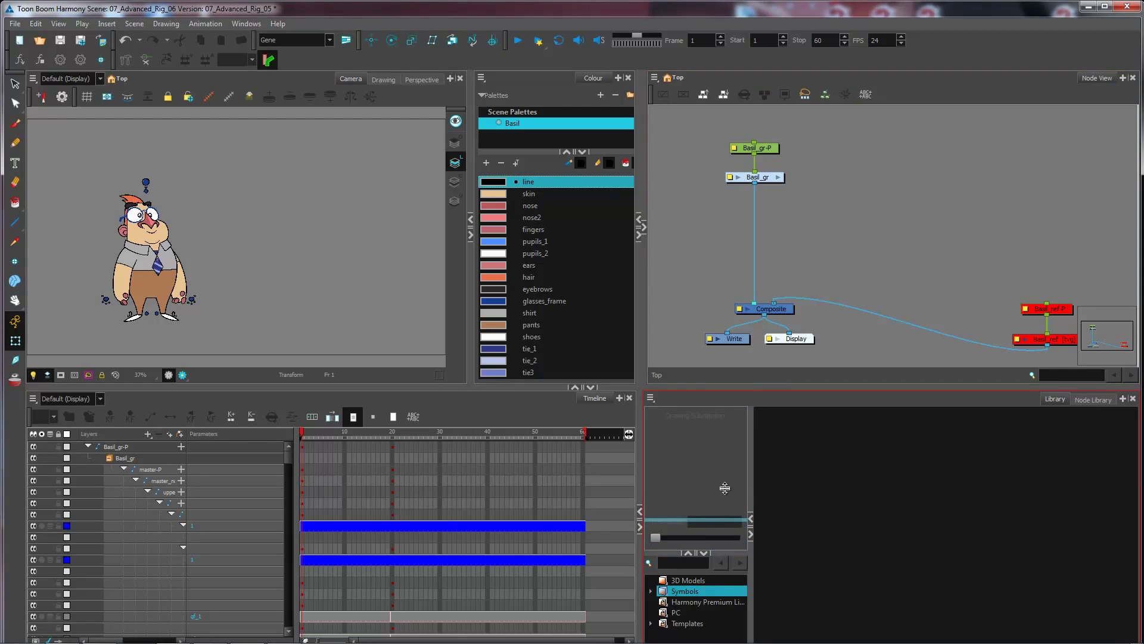
pyautogui.moveTo(725, 487); pyautogui.dragTo(778, 489)
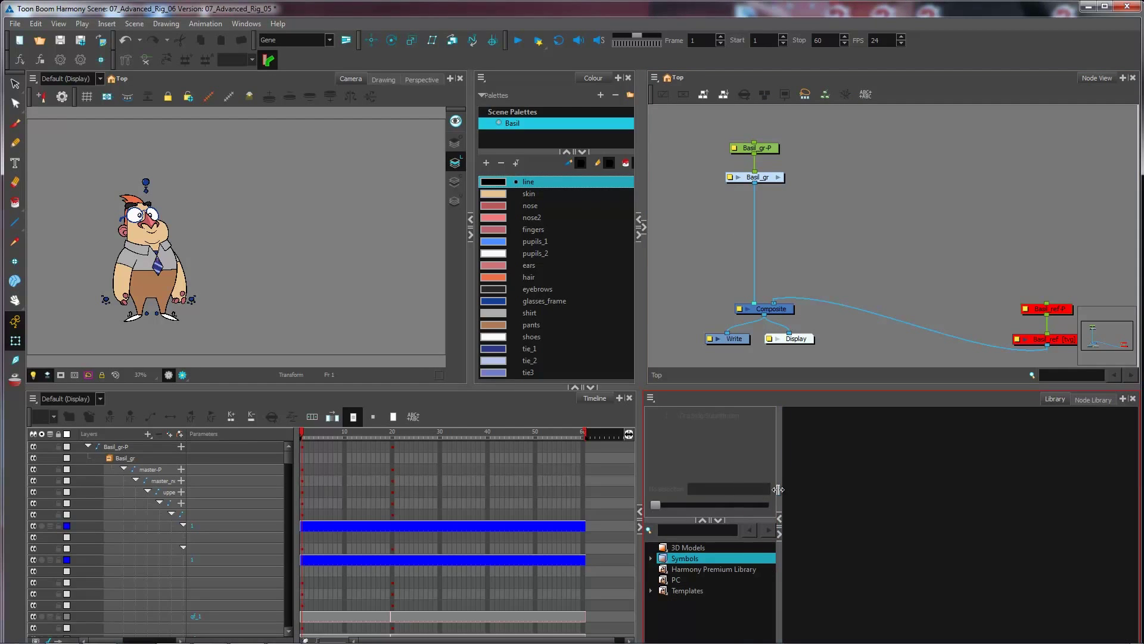
pyautogui.rightClick(677, 606)
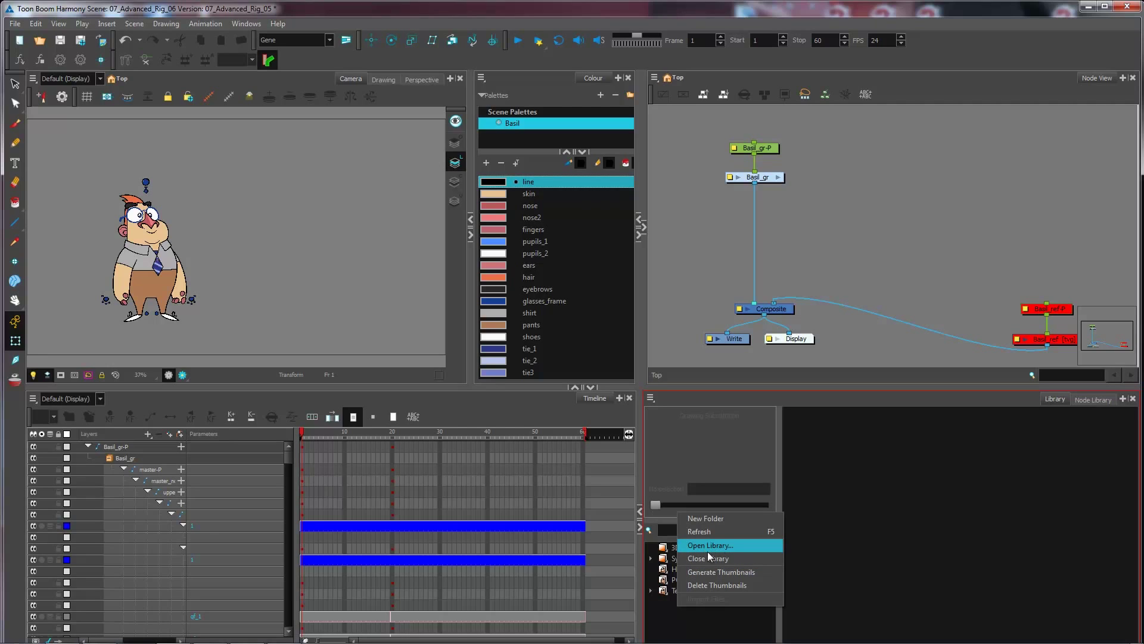
pyautogui.click(674, 589)
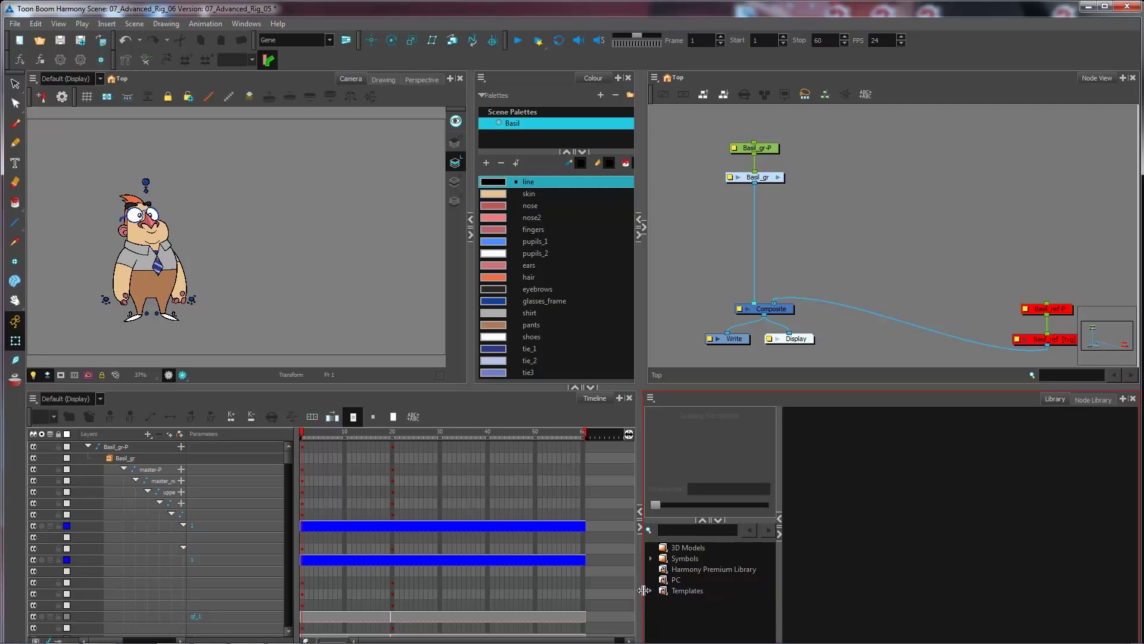
pyautogui.click(649, 590)
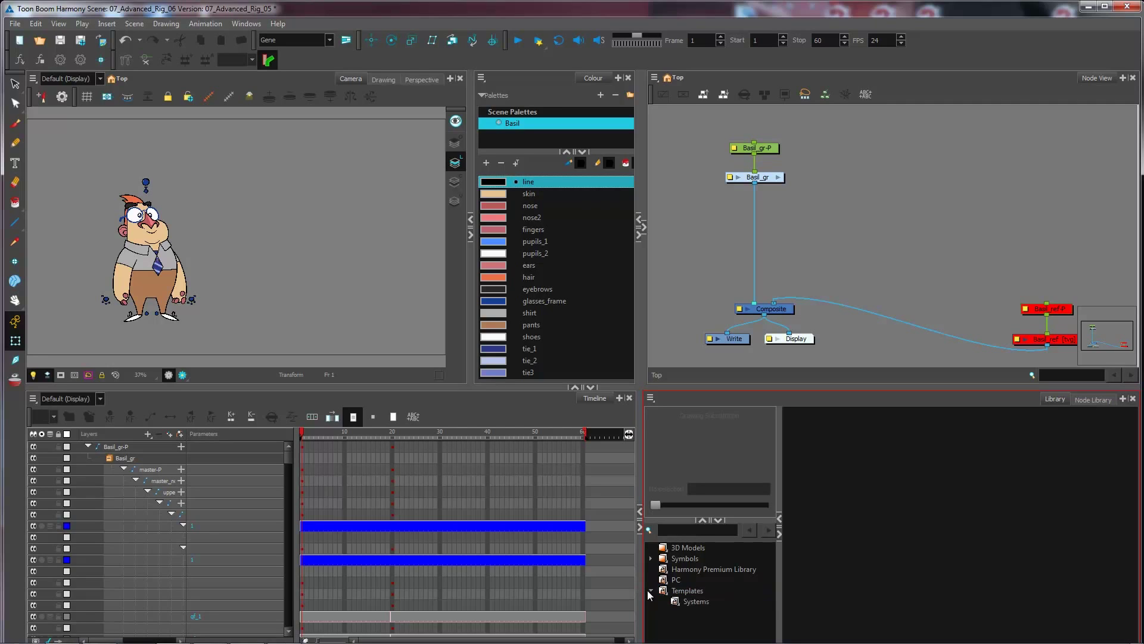
pyautogui.click(693, 601)
pyautogui.click(693, 591)
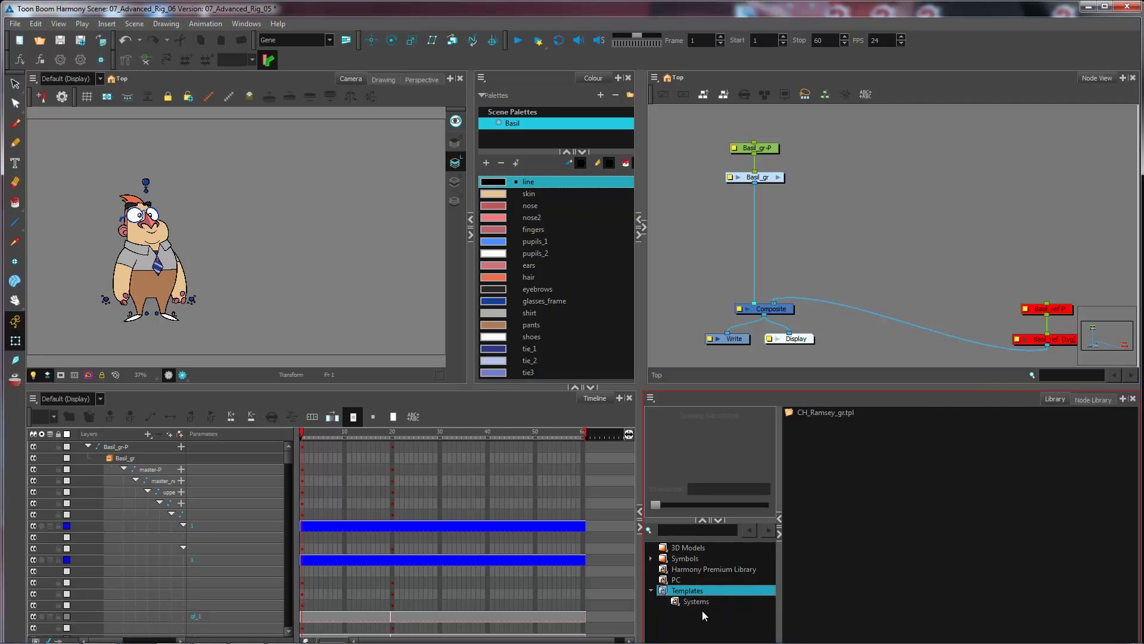
# - Enable Right To Modify on the Templates folder and check that it is ticked
pyautogui.rightClick(674, 594)
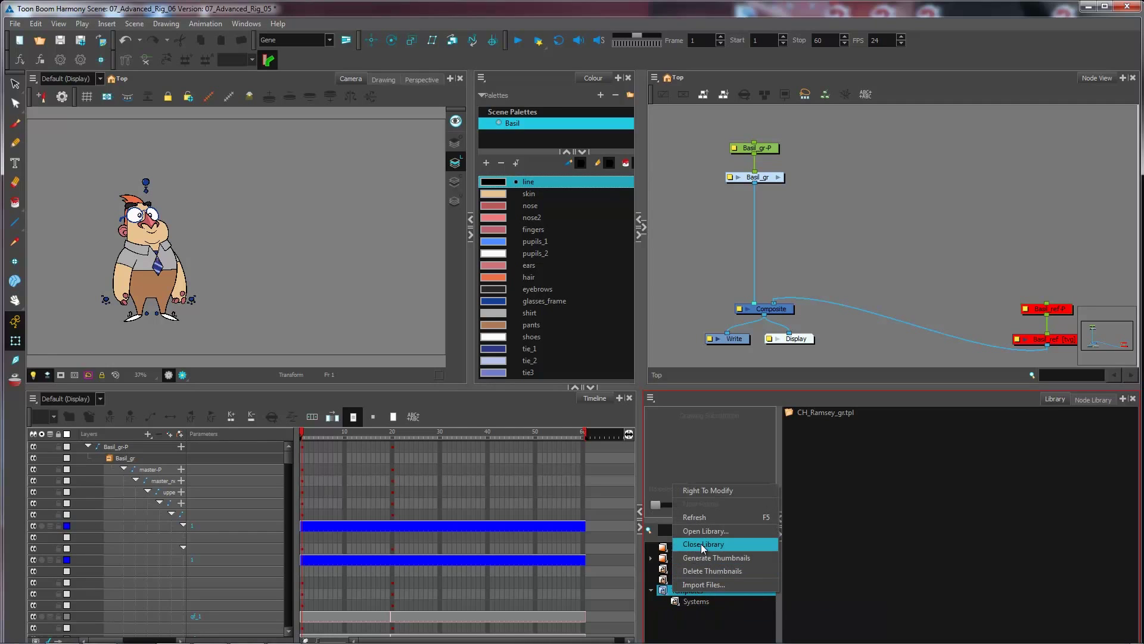
pyautogui.click(734, 494)
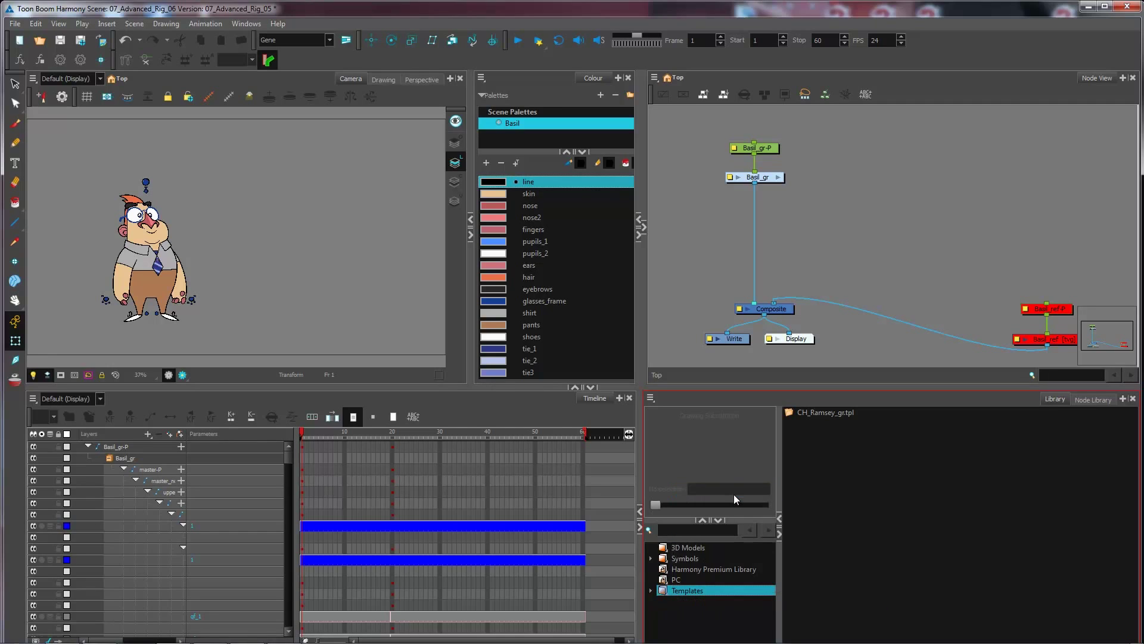
pyautogui.click(650, 591)
pyautogui.rightClick(666, 588)
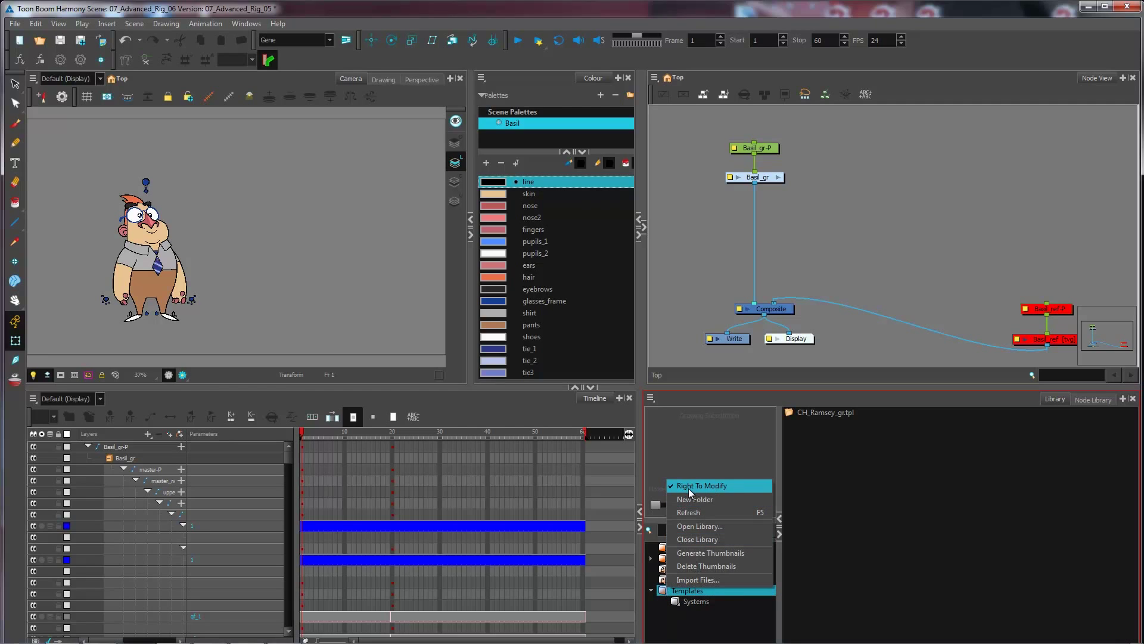
pyautogui.click(720, 461)
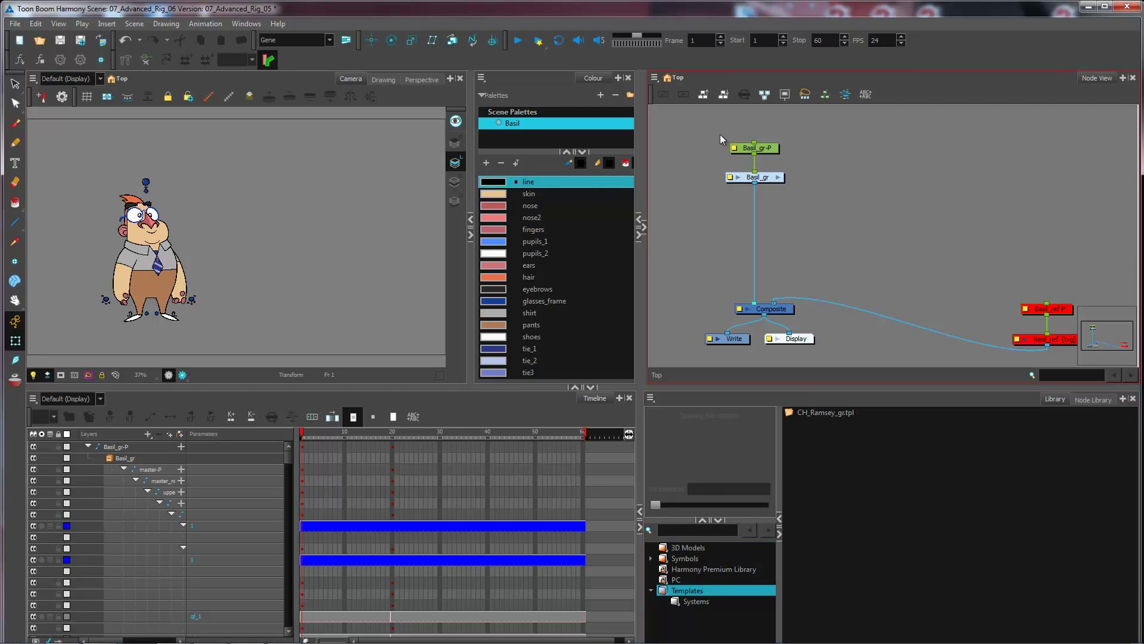
# - Box-select the Basil_gr-P and Basil_gr nodes in the Node View
pyautogui.moveTo(700, 125); pyautogui.dragTo(803, 203)
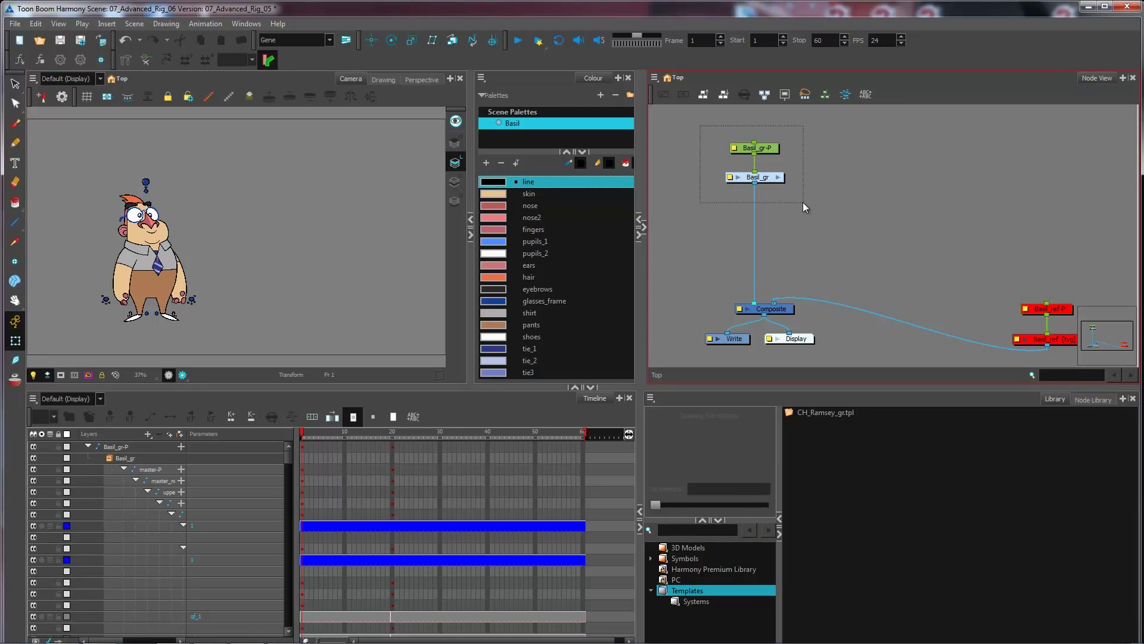
pyautogui.moveTo(803, 203); pyautogui.dragTo(803, 204)
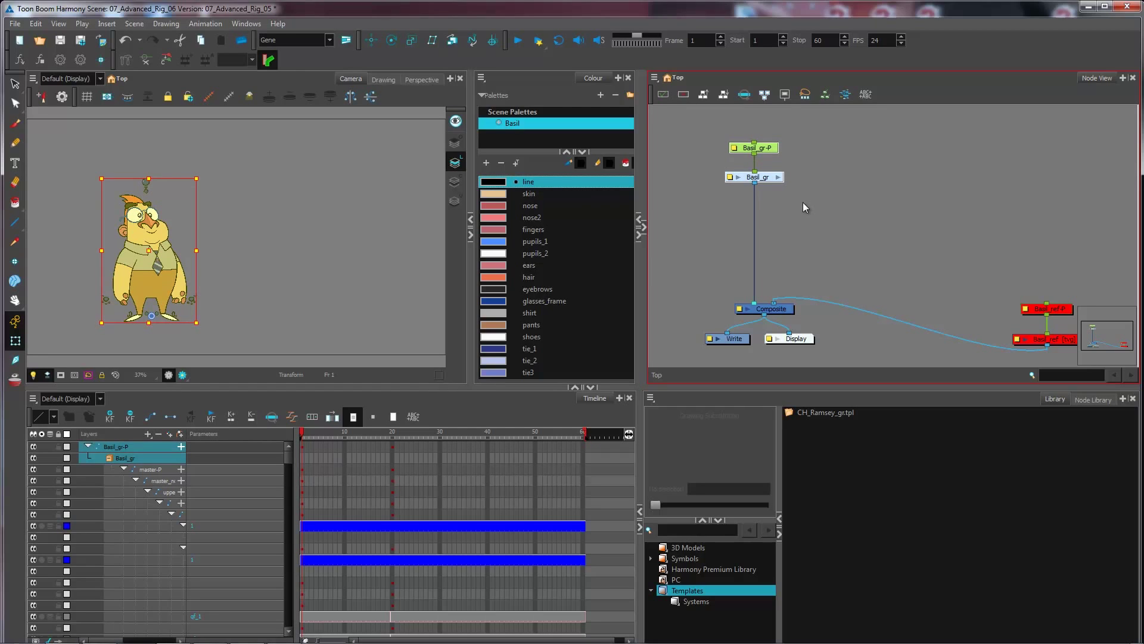
pyautogui.rightClick(689, 594)
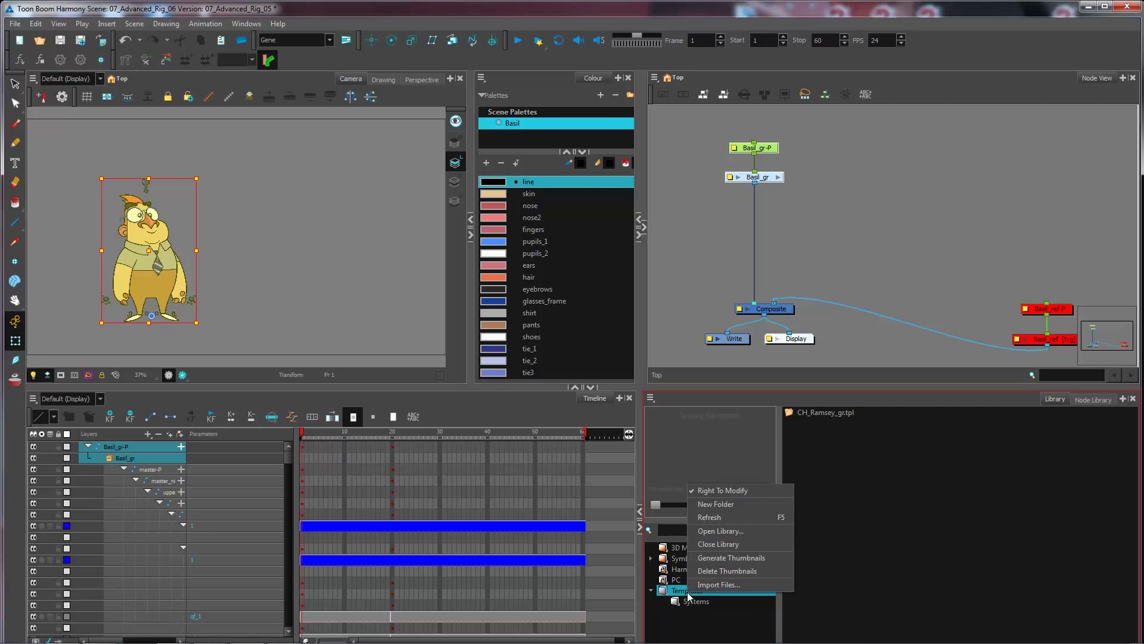
# - Create a new folder inside Templates and rename it from New to Builds
pyautogui.click(707, 509)
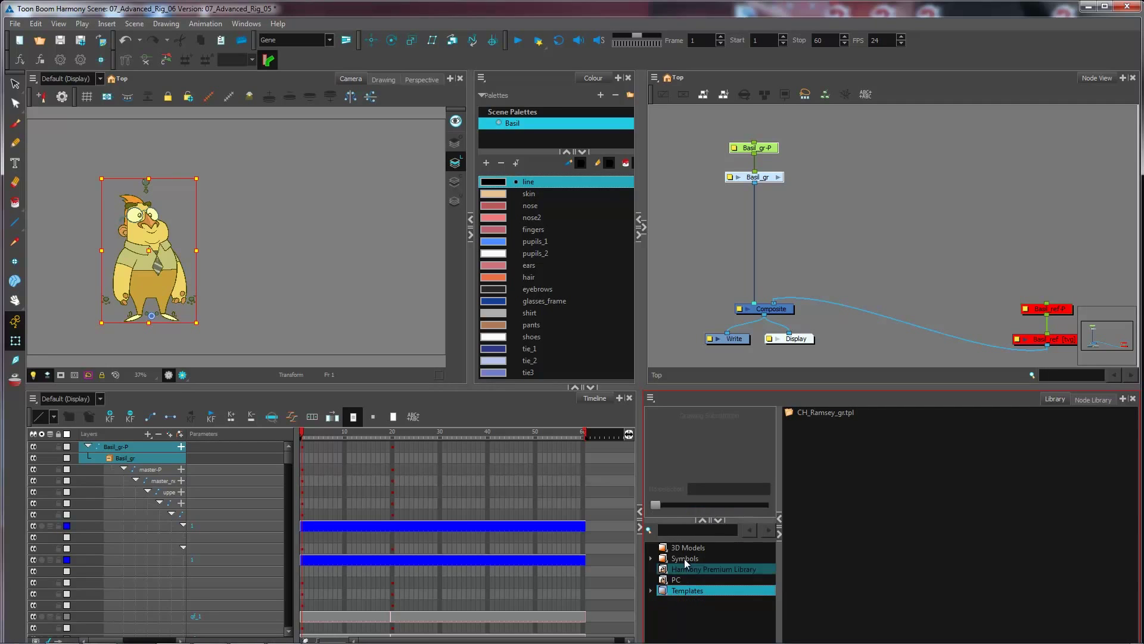
pyautogui.click(651, 589)
pyautogui.click(651, 590)
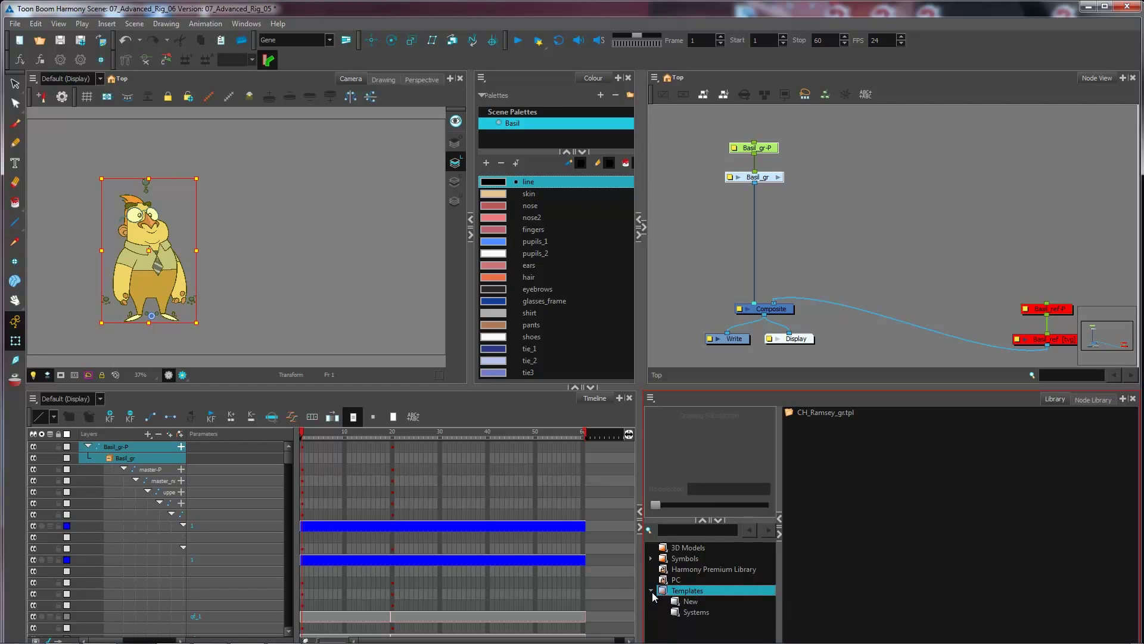
pyautogui.click(692, 604)
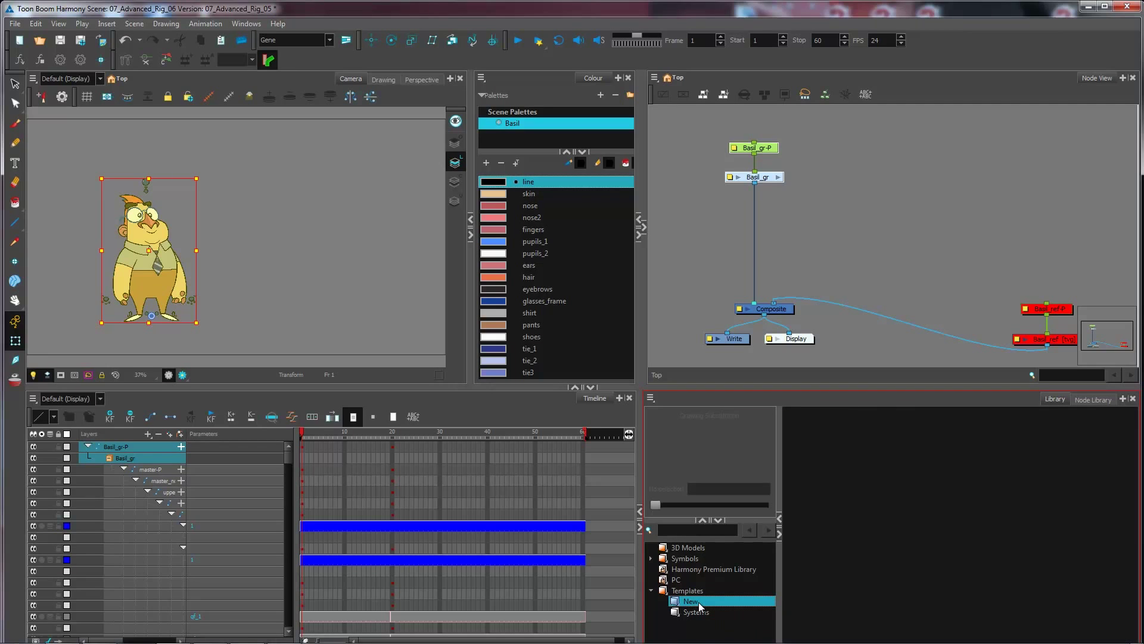
pyautogui.rightClick(699, 603)
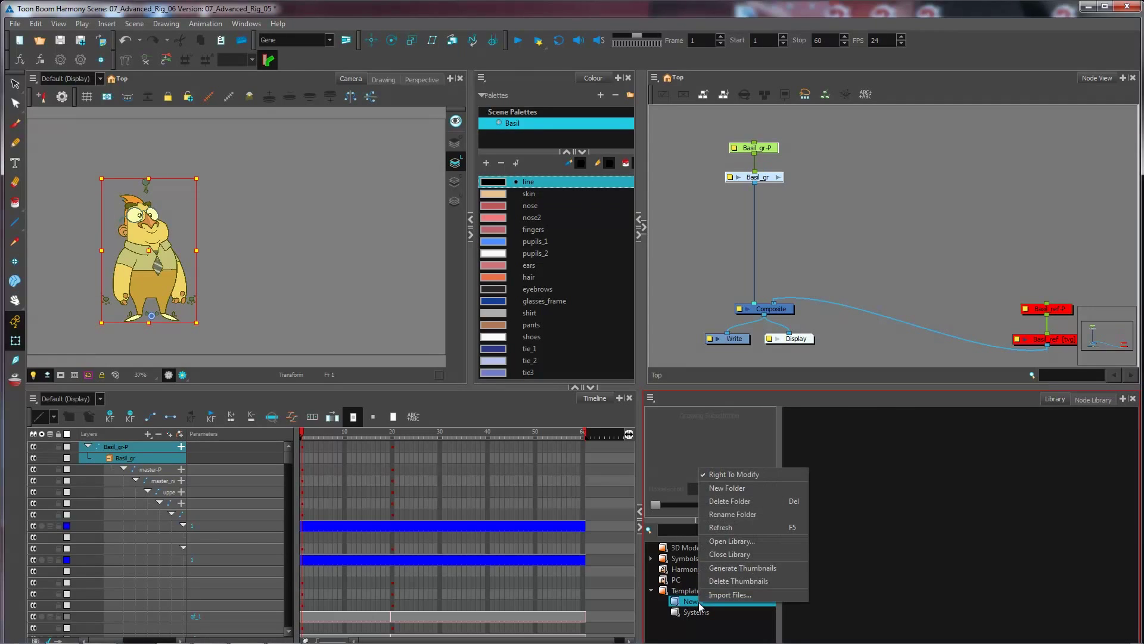
pyautogui.click(728, 528)
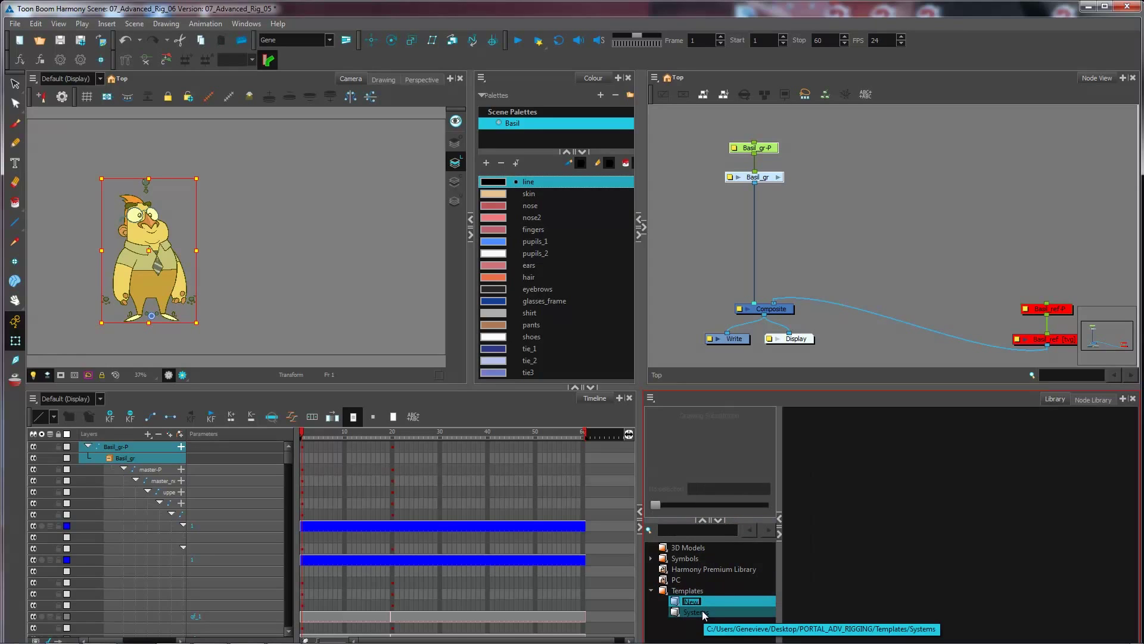
pyautogui.write('Buildd')
pyautogui.press('BackSpace')
pyautogui.write('s')
pyautogui.press('Return')
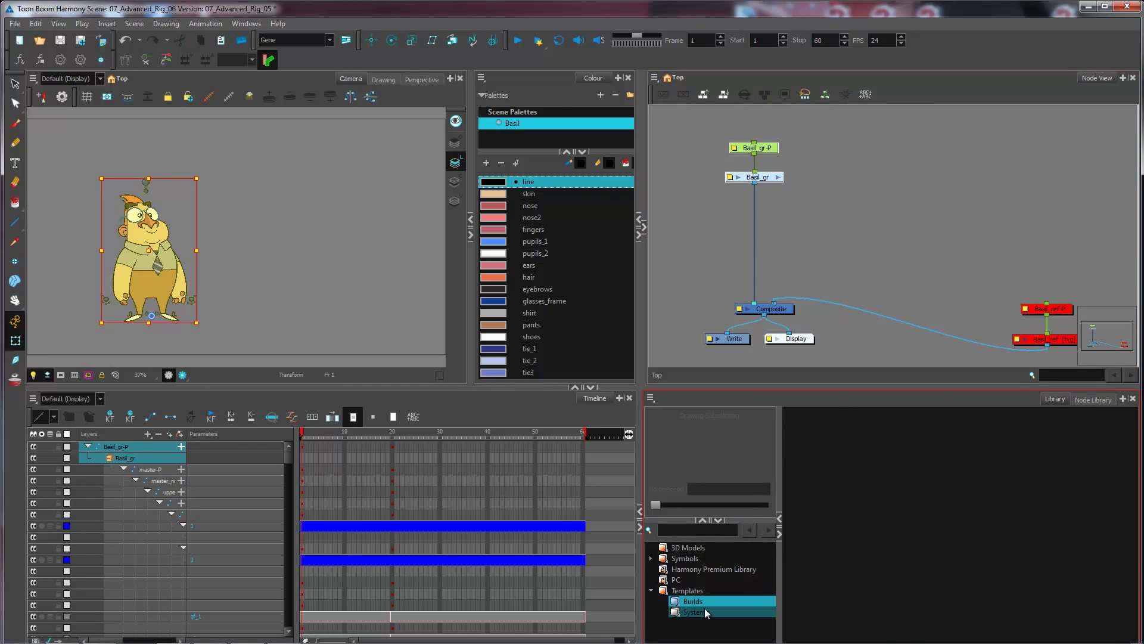
# - Add the selected Basil nodes to Builds as a template, rename it Basil.tpl, and preview it
pyautogui.click(885, 517)
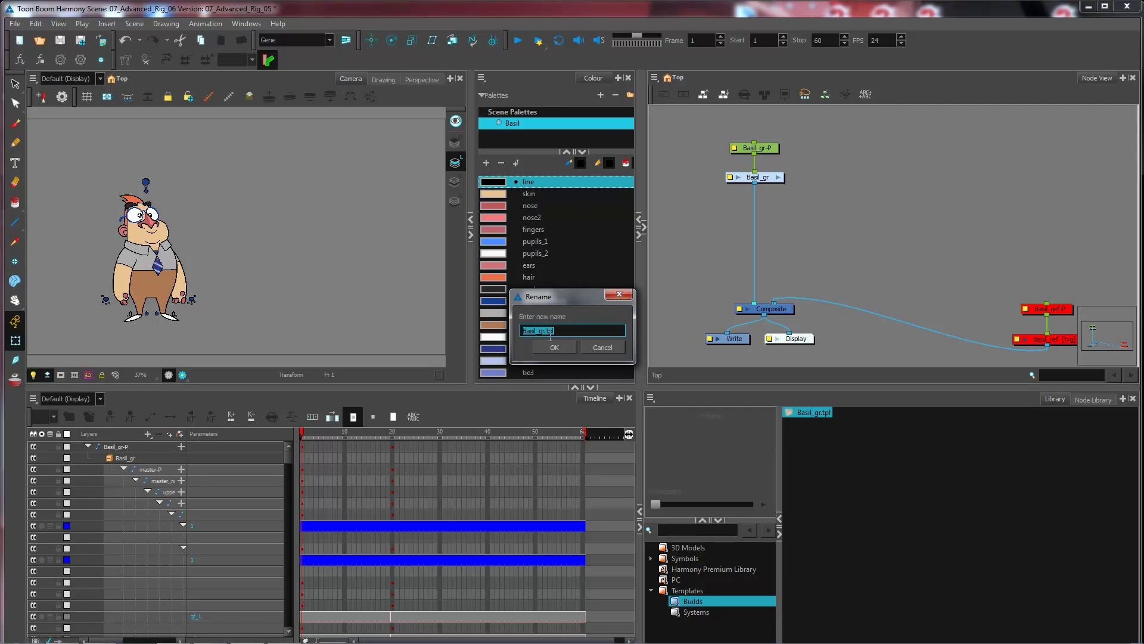
pyautogui.click(544, 332)
pyautogui.press('BackSpace')
pyautogui.press('BackSpace')
pyautogui.press('BackSpace')
pyautogui.press('Return')
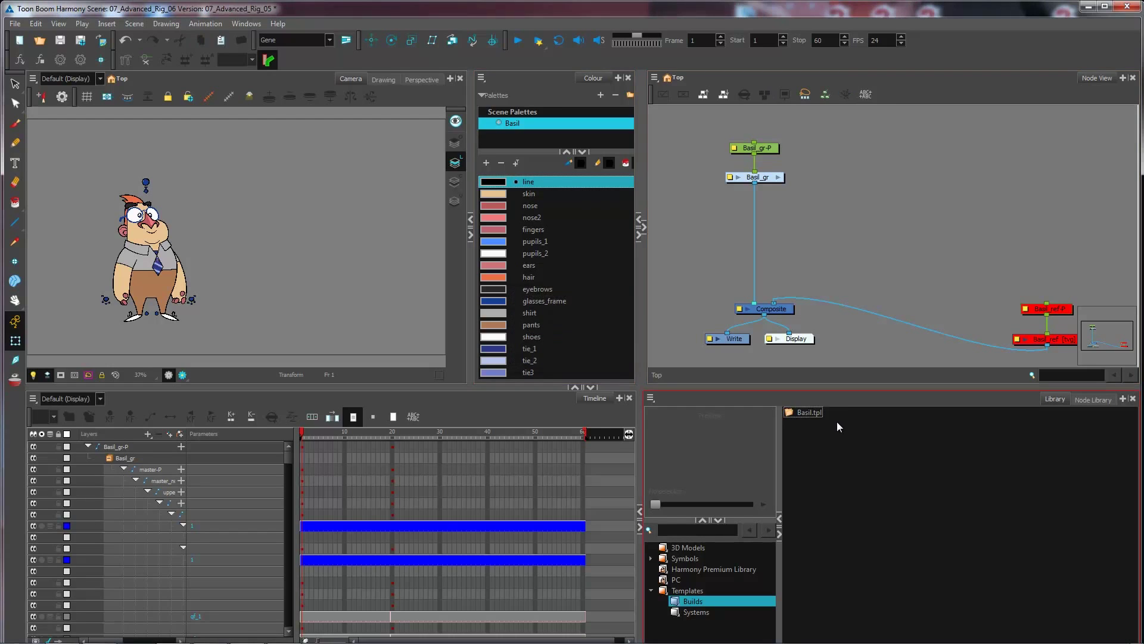
pyautogui.click(807, 414)
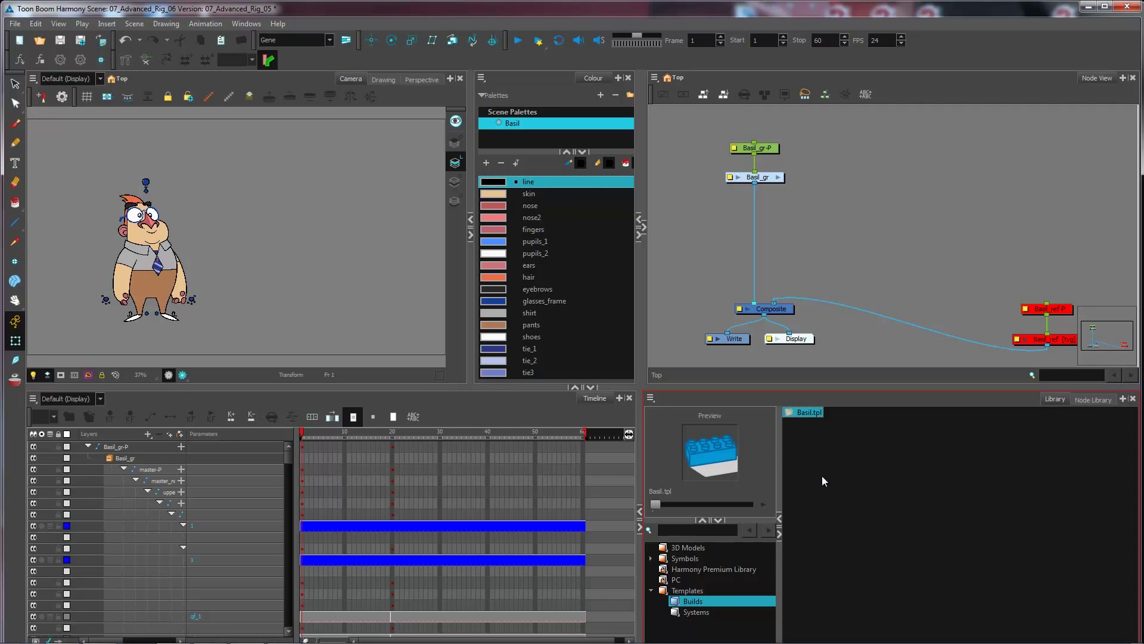
# - Generate thumbnails for Basil.tpl and scrub through its preview
pyautogui.rightClick(813, 410)
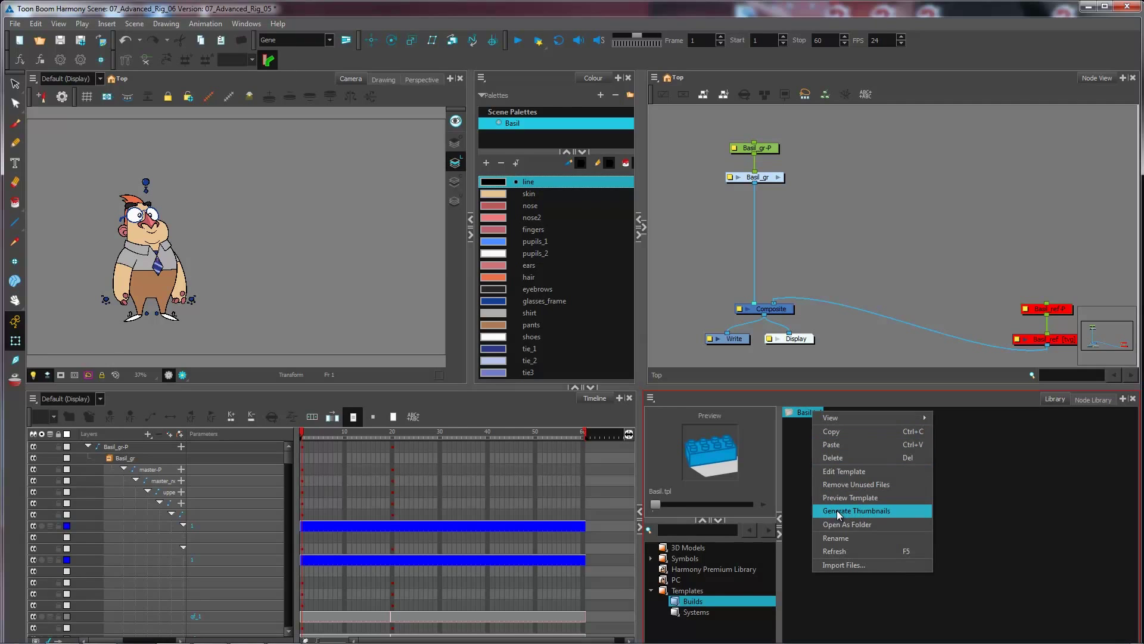
pyautogui.click(858, 512)
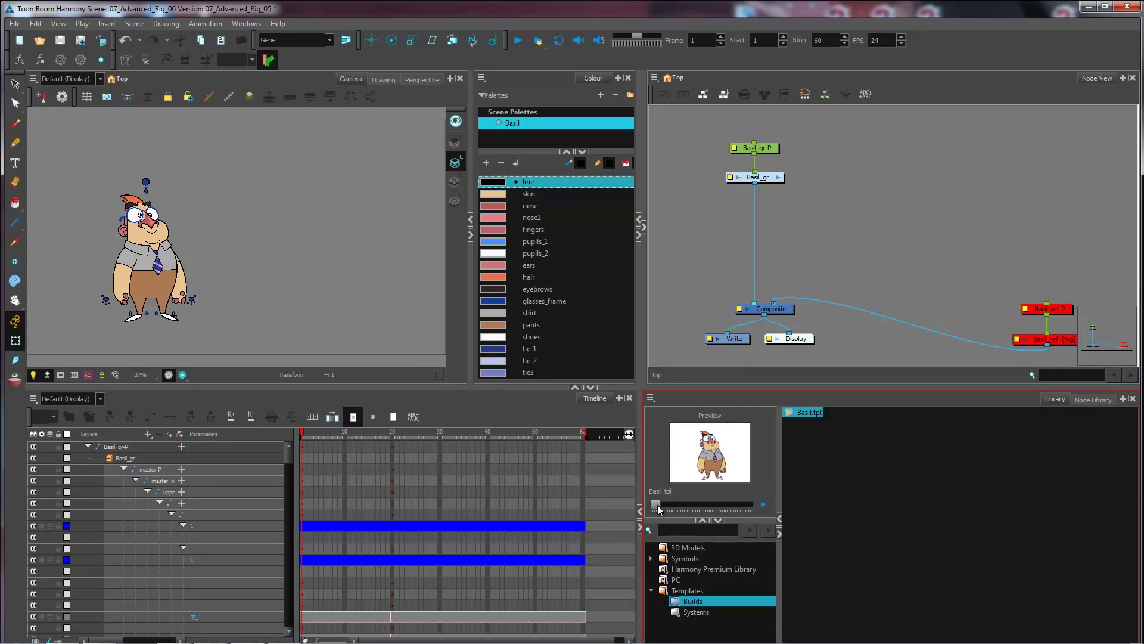
pyautogui.moveTo(657, 505); pyautogui.dragTo(703, 505)
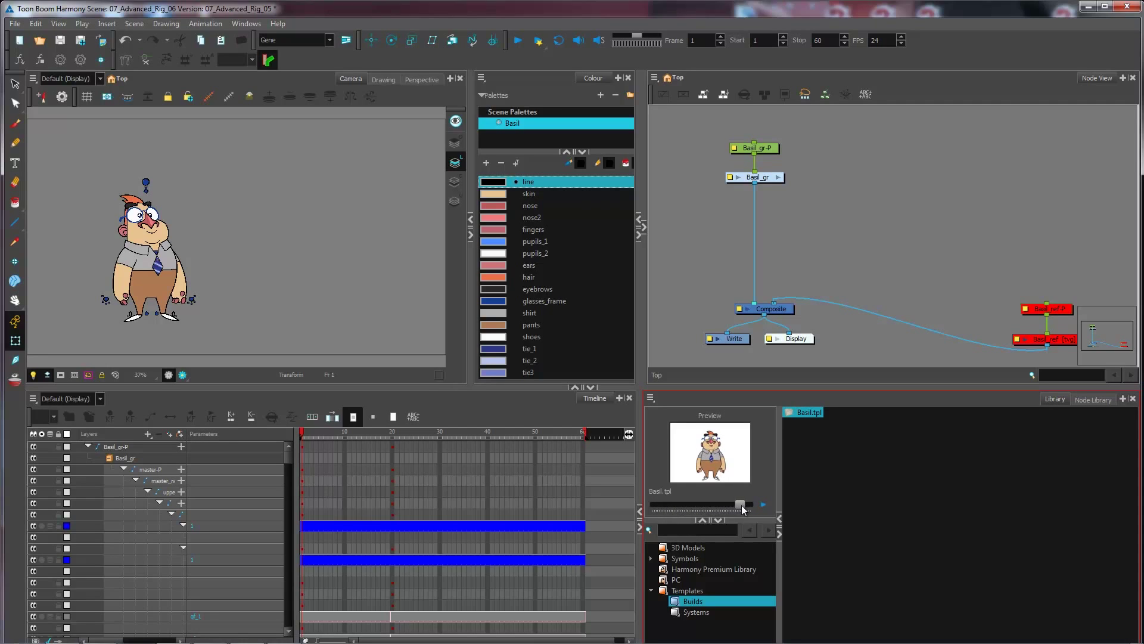
pyautogui.moveTo(696, 506); pyautogui.dragTo(656, 506)
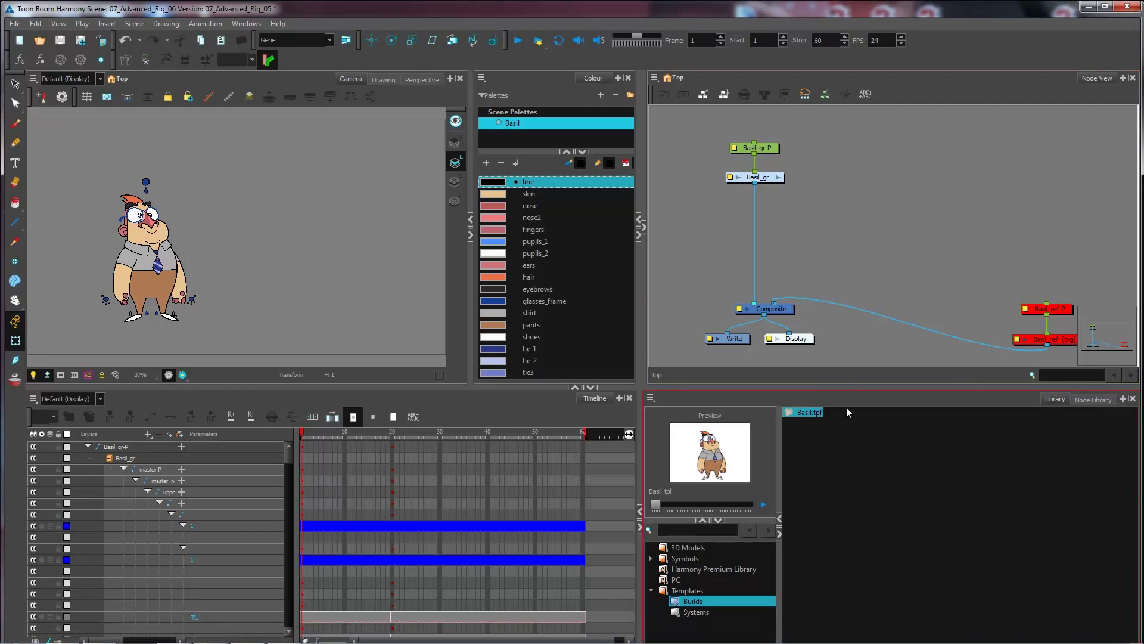
# - Open Basil.tpl for editing and collapse its layer tree to Basil_gr-P
pyautogui.rightClick(814, 414)
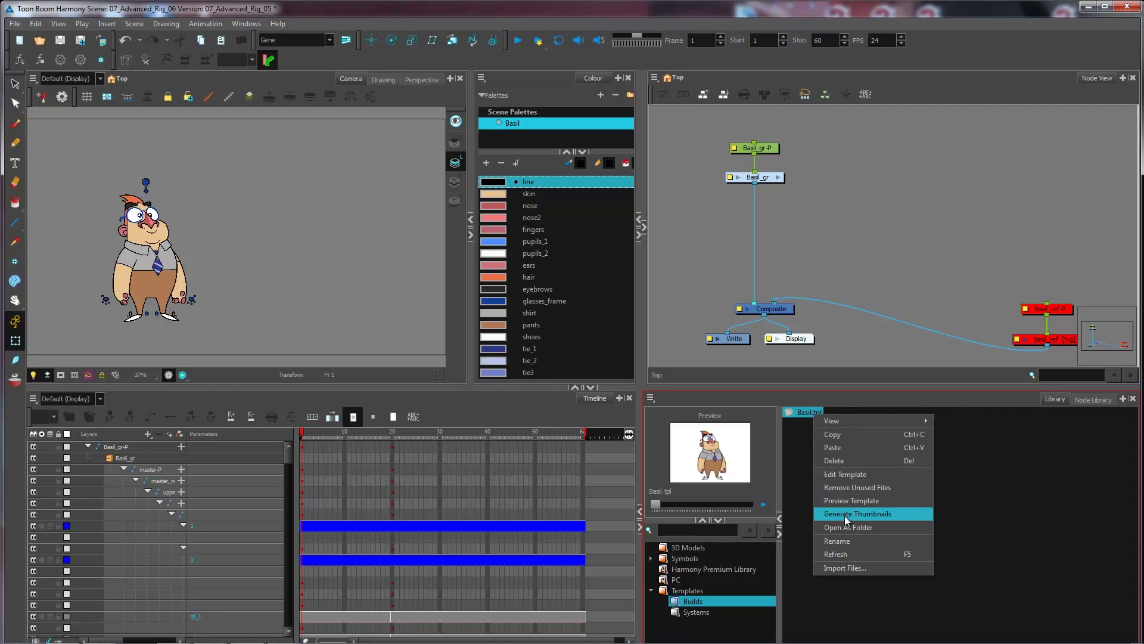
pyautogui.click(850, 475)
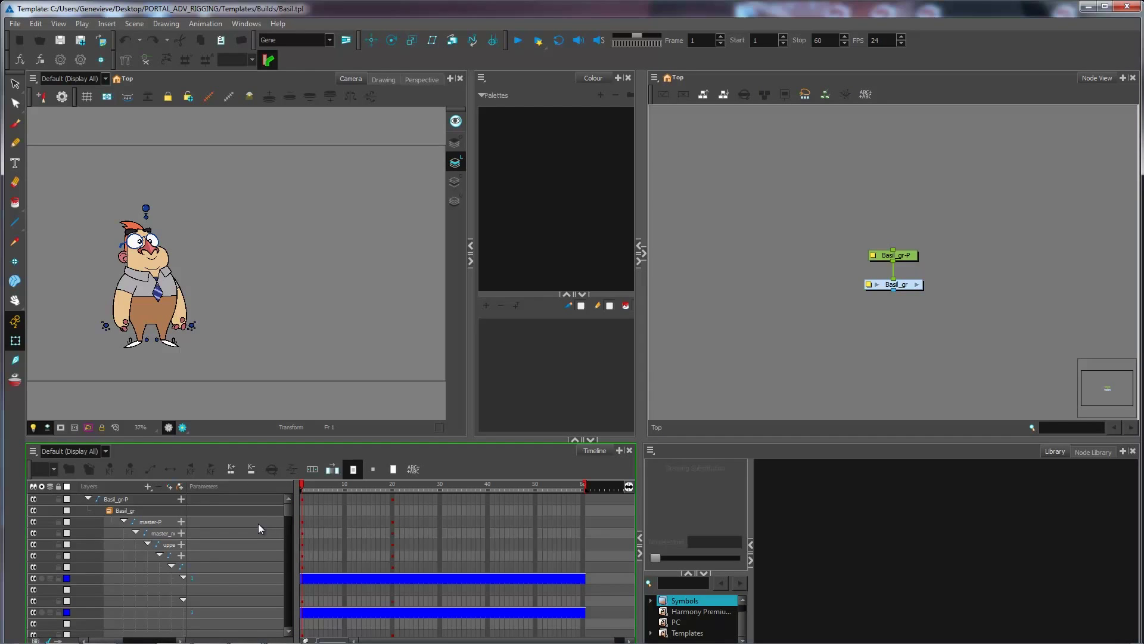
pyautogui.press('/')
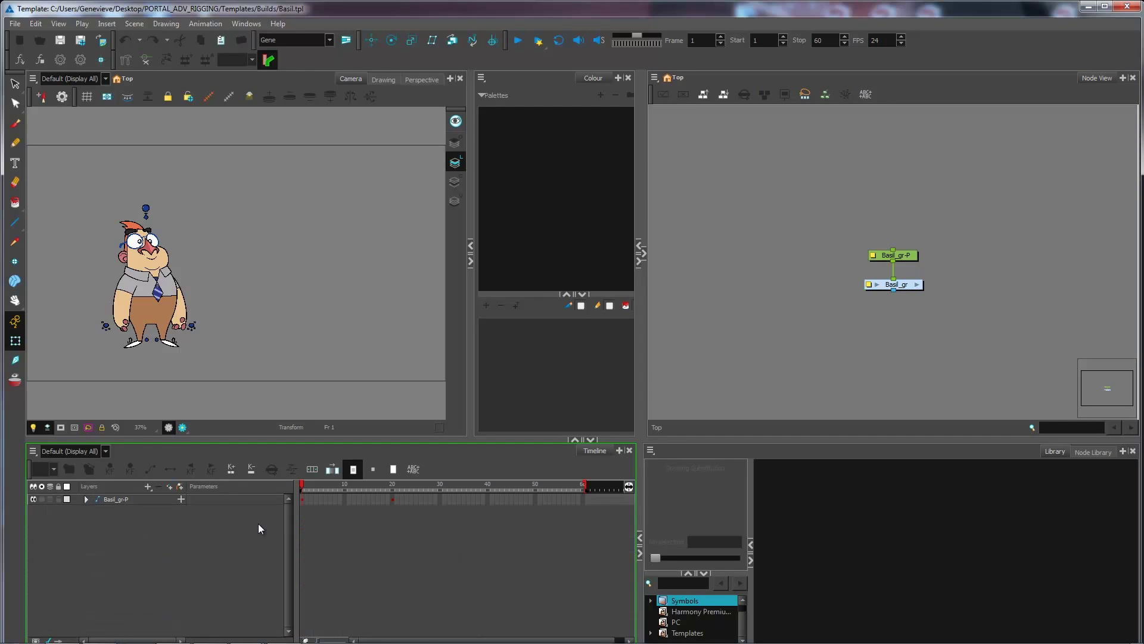
# - Select Basil_gr-P at frame 2 and set the scene's Stop frame to 200
pyautogui.click(302, 498)
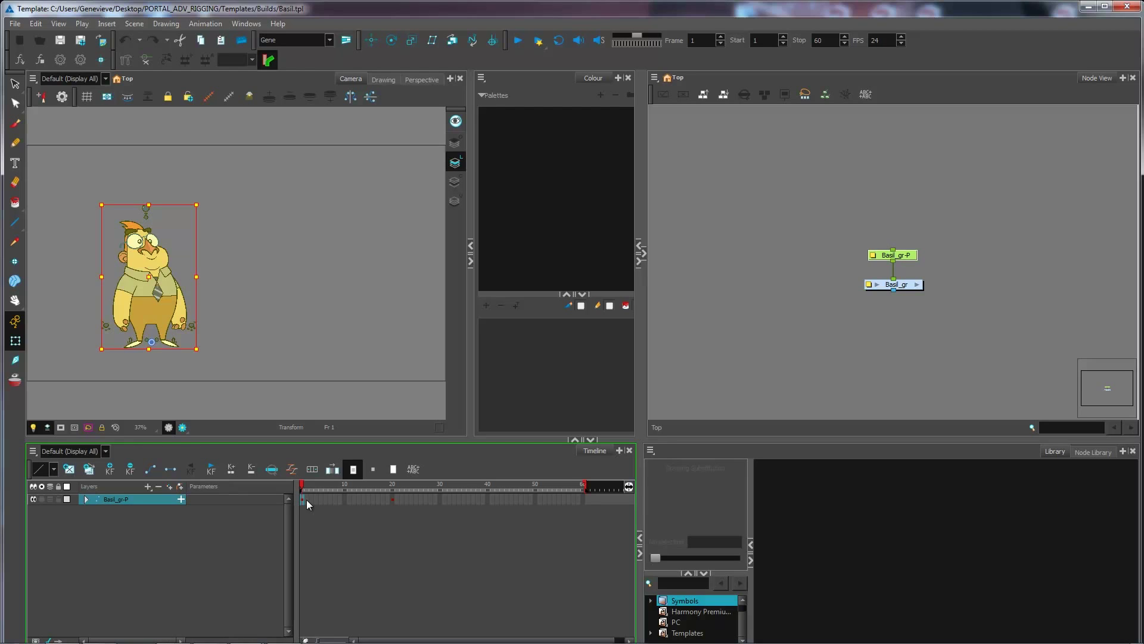
pyautogui.click(306, 500)
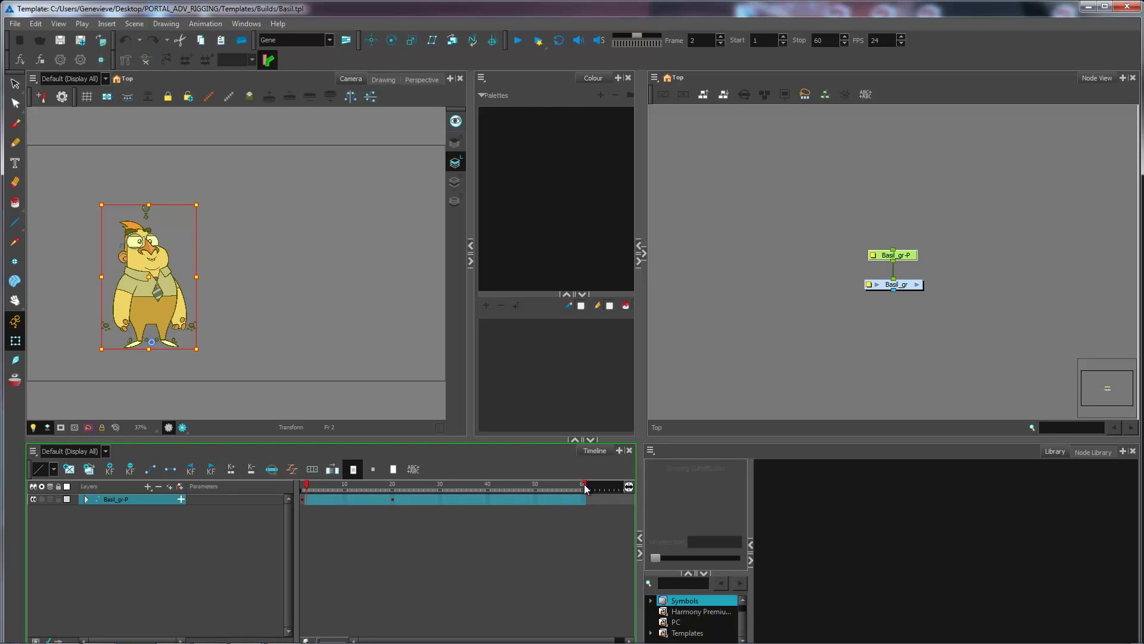
pyautogui.moveTo(606, 489)
pyautogui.mouseDown()
pyautogui.moveTo(648, 488)
pyautogui.moveTo(579, 496)
pyautogui.mouseUp()
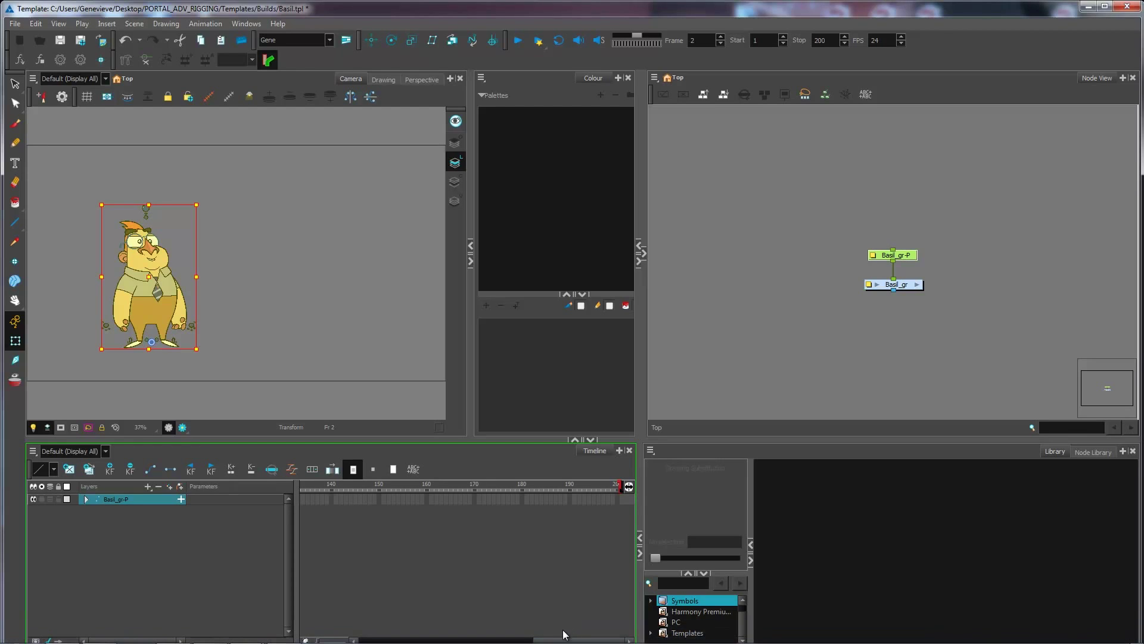
pyautogui.moveTo(559, 641); pyautogui.dragTo(339, 629)
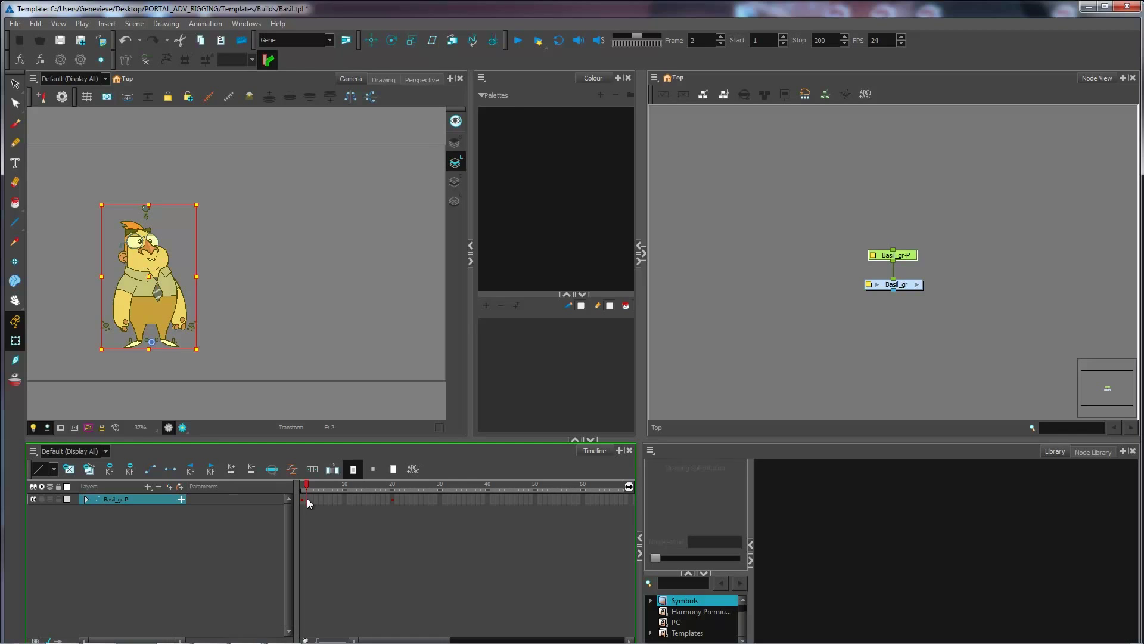
# - Delete Basil_gr-P's cells from frame 2 through 200 and go to frame 200
pyautogui.moveTo(306, 498); pyautogui.dragTo(666, 502)
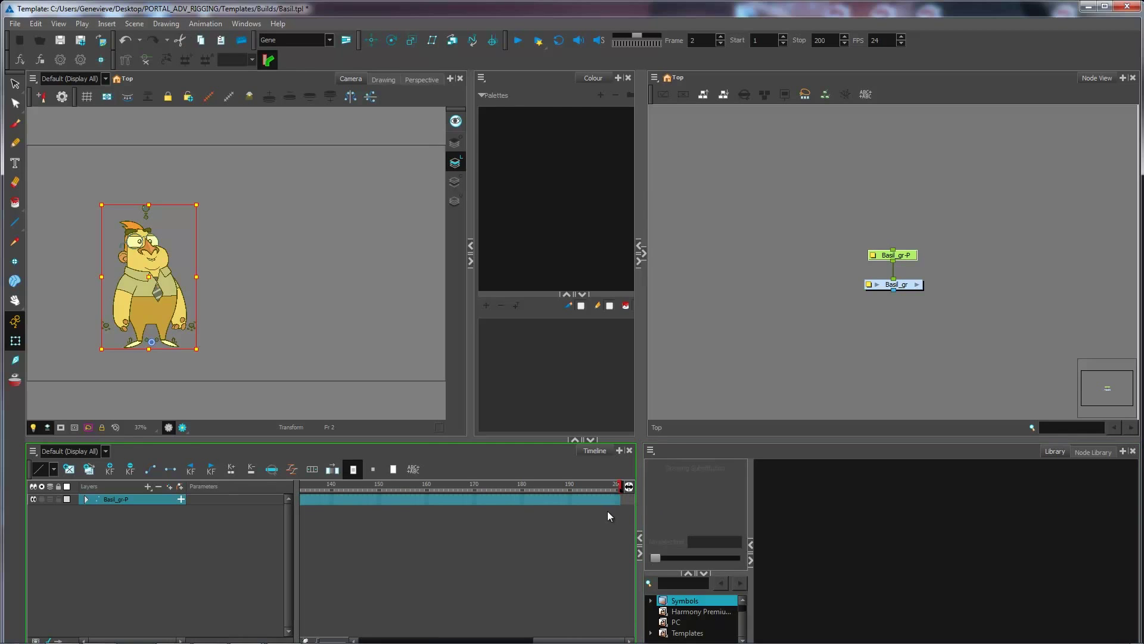
pyautogui.press('Delete')
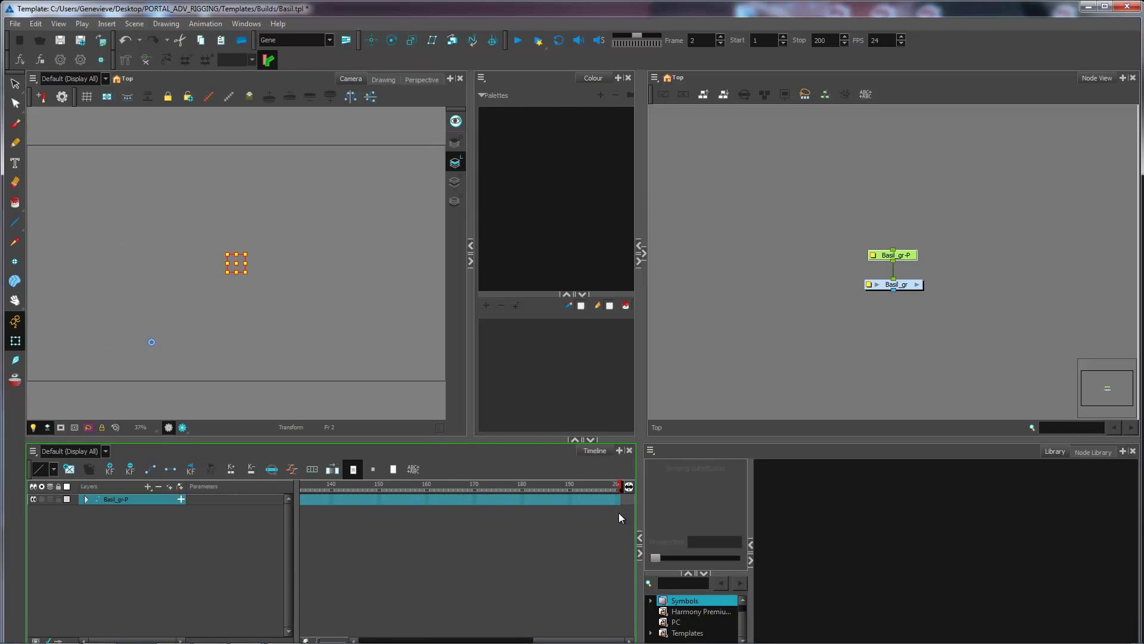
pyautogui.click(619, 513)
pyautogui.click(617, 502)
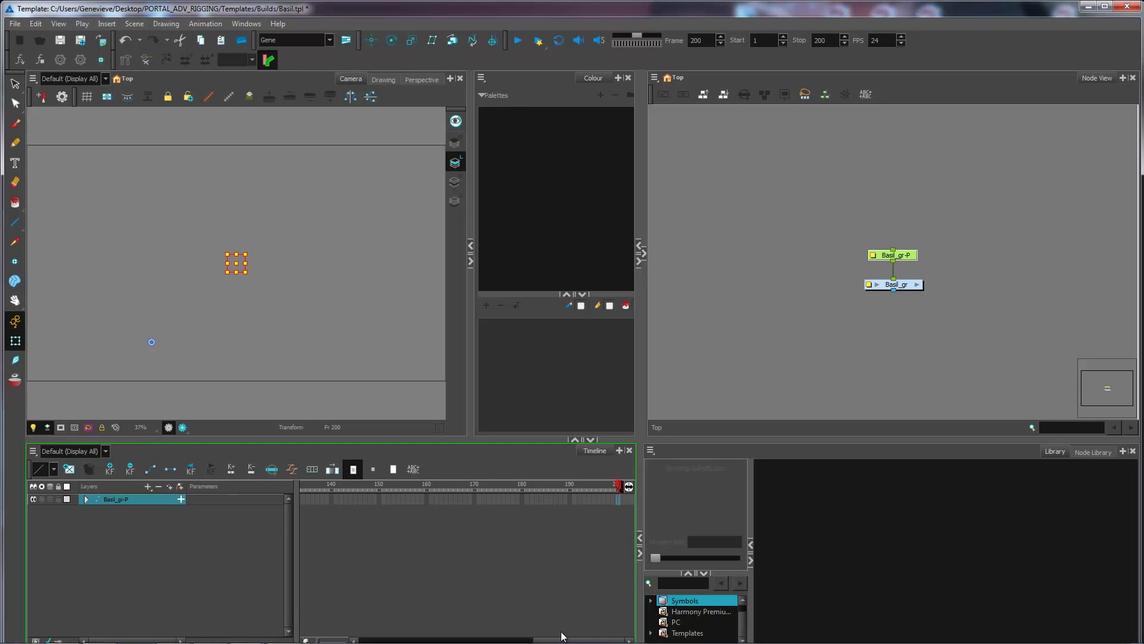
pyautogui.moveTo(564, 640); pyautogui.dragTo(372, 640)
# - Scrub the scene from the first frame to frame 200 to check the character
pyautogui.click(302, 488)
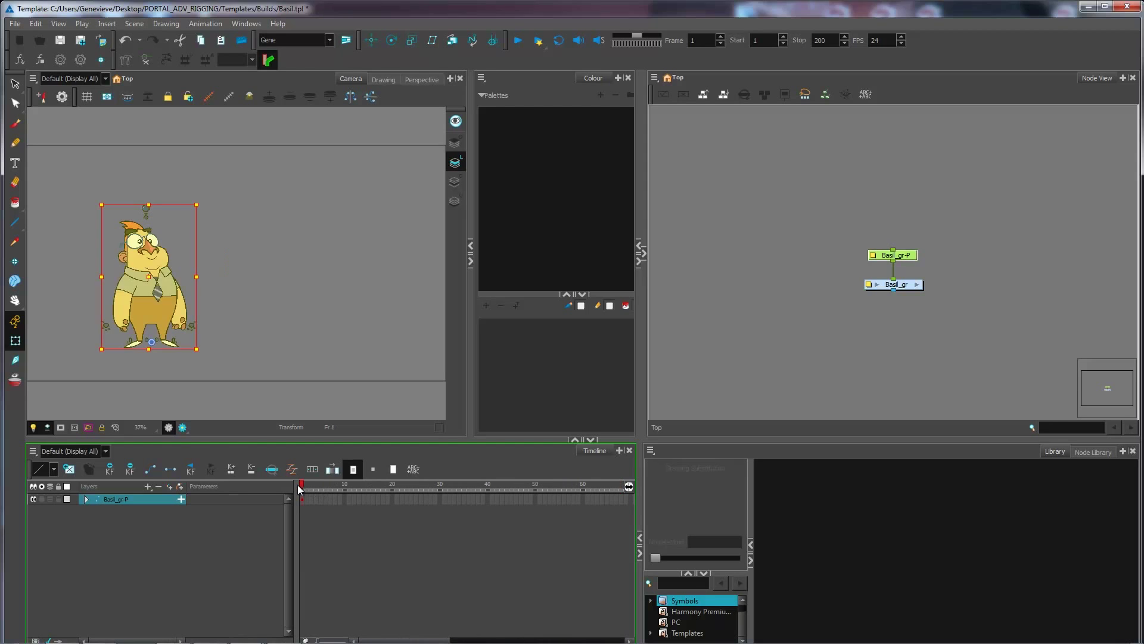
pyautogui.click(320, 489)
pyautogui.moveTo(320, 489); pyautogui.dragTo(454, 486)
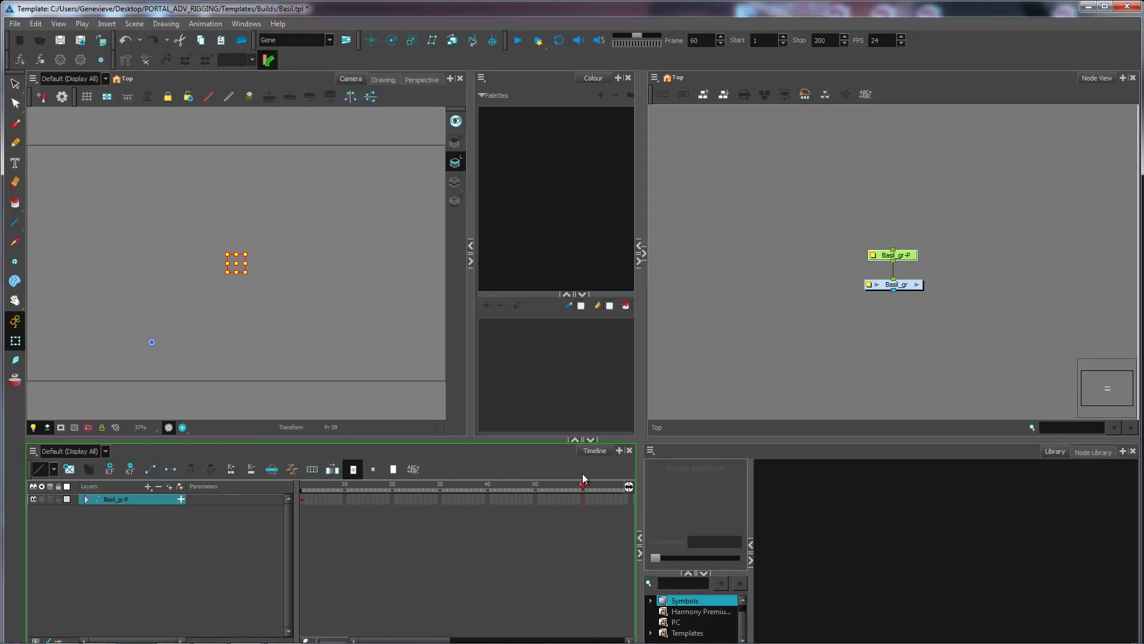
pyautogui.moveTo(583, 475); pyautogui.dragTo(695, 473)
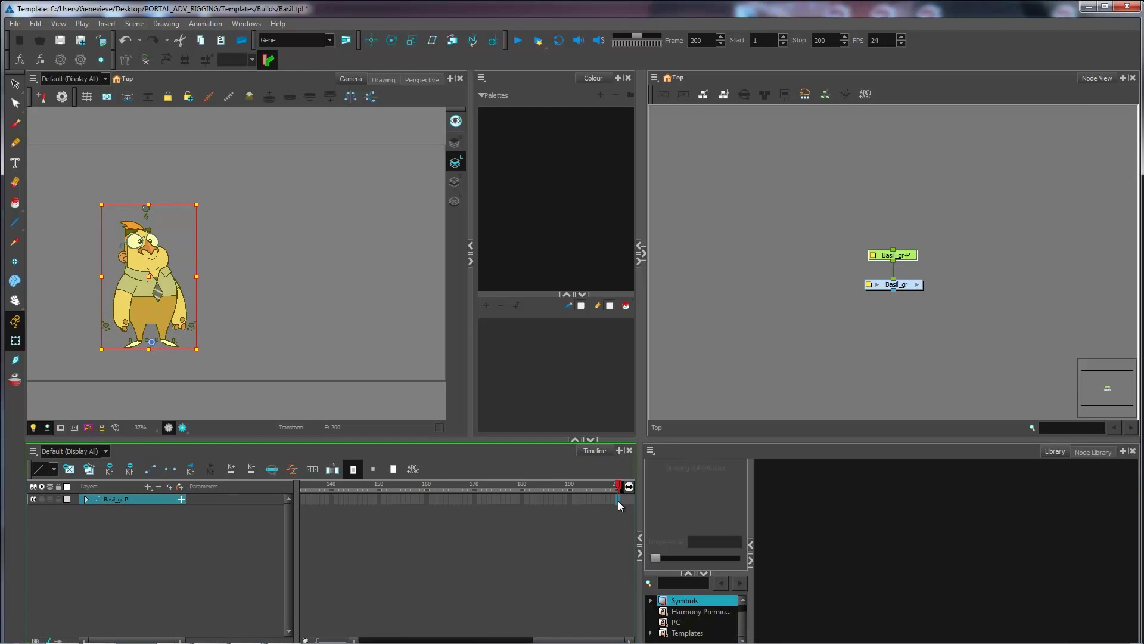
pyautogui.click(398, 302)
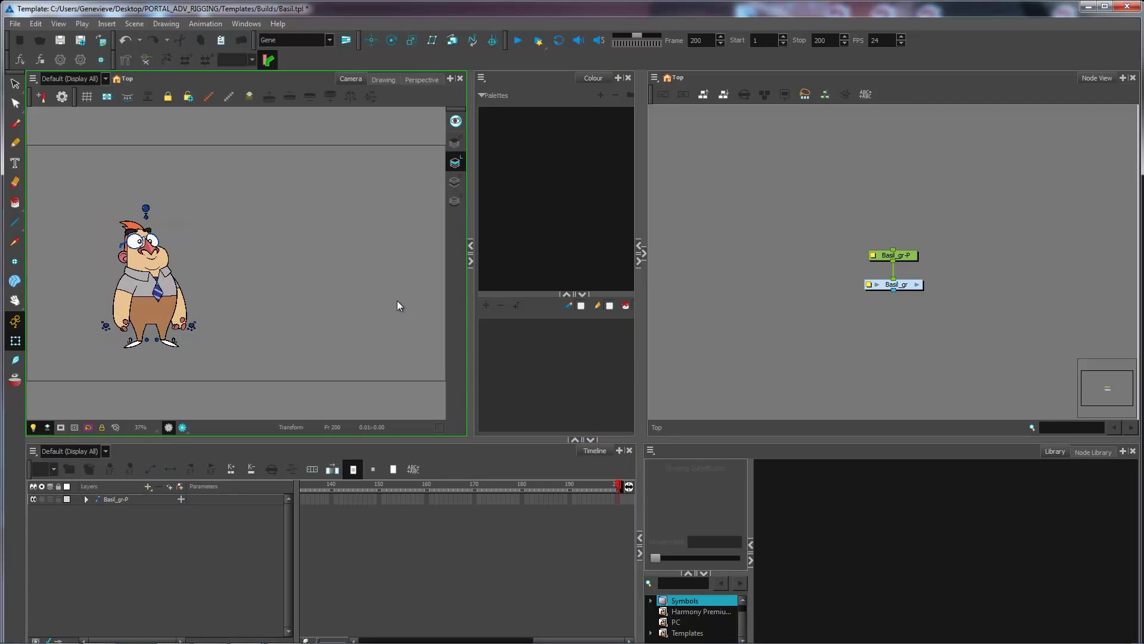
# - Save the edited Basil.tpl template with Ctrl+S and confirm the save
pyautogui.hotkey('ctrl', 's')
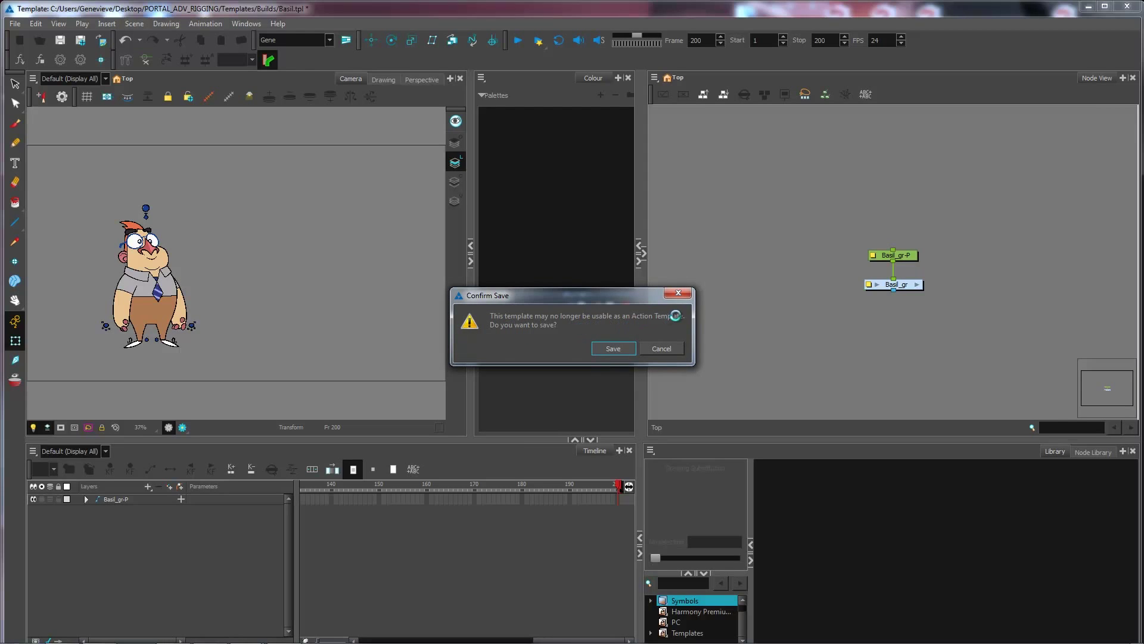
pyautogui.click(608, 349)
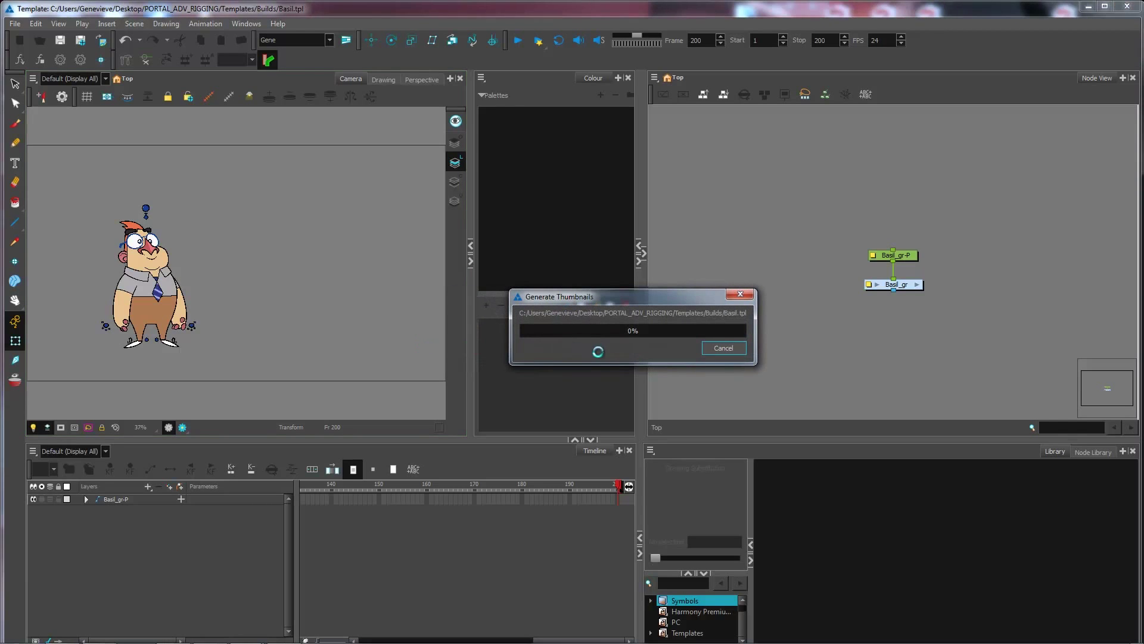